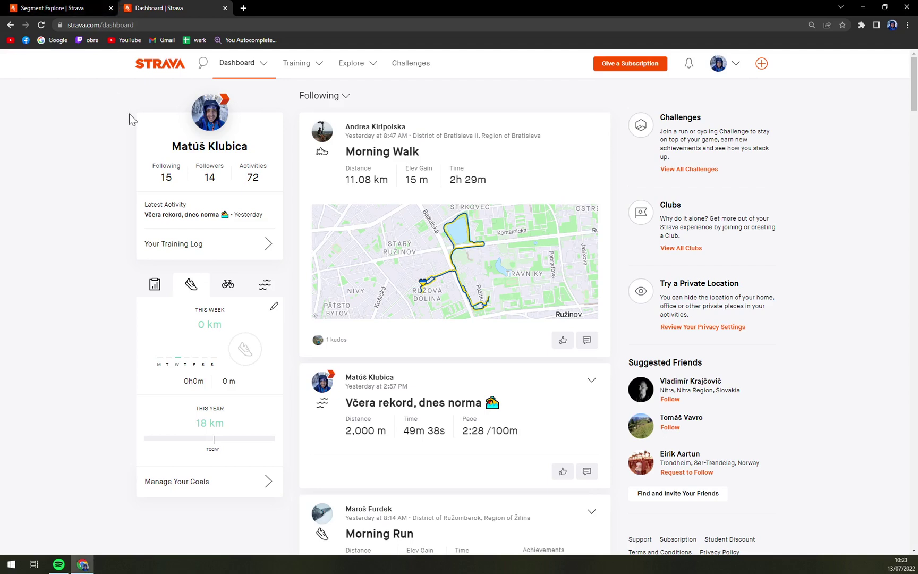
From the profile, go to Upload activity and move past the Device, File and Mobile options to Manual entry
left_click(247, 149)
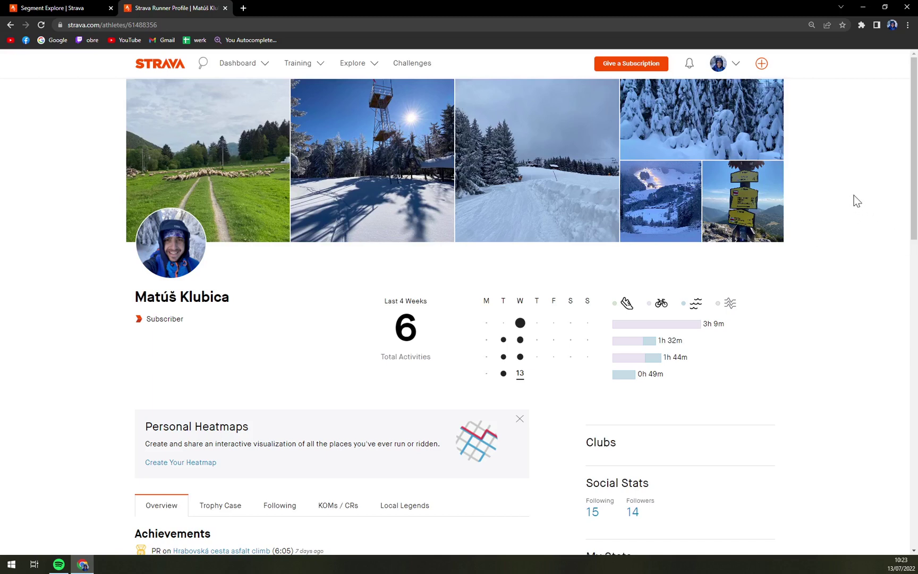
mouse_move(761, 64)
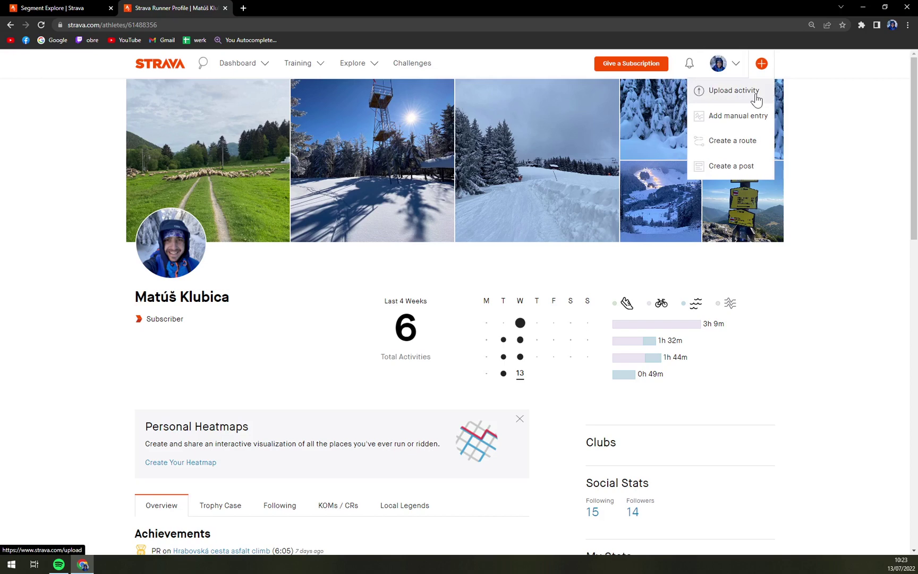
left_click(756, 97)
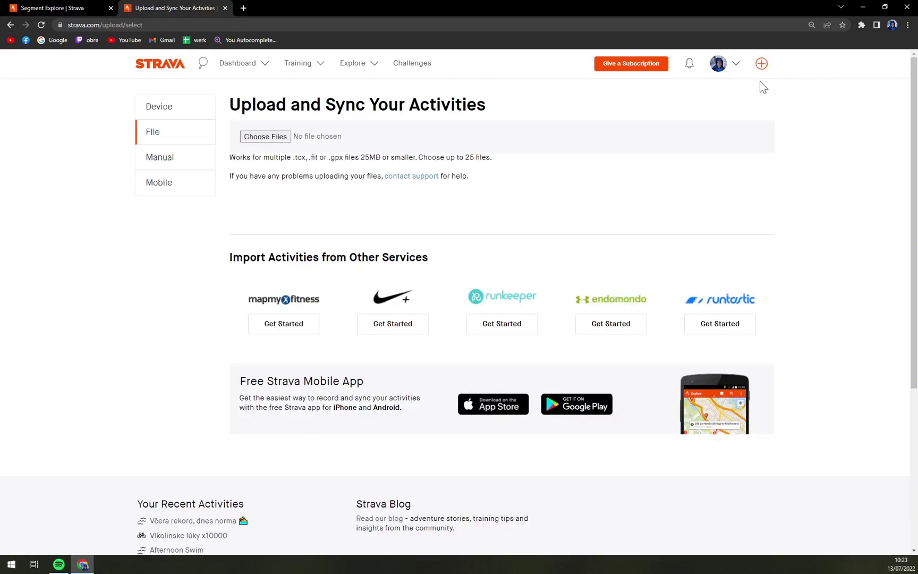
left_click(163, 115)
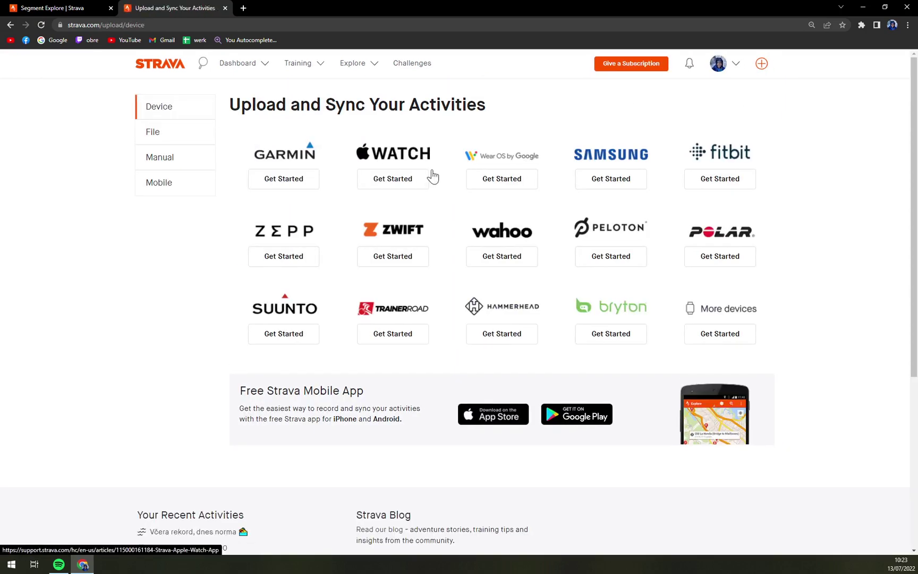
left_click(161, 141)
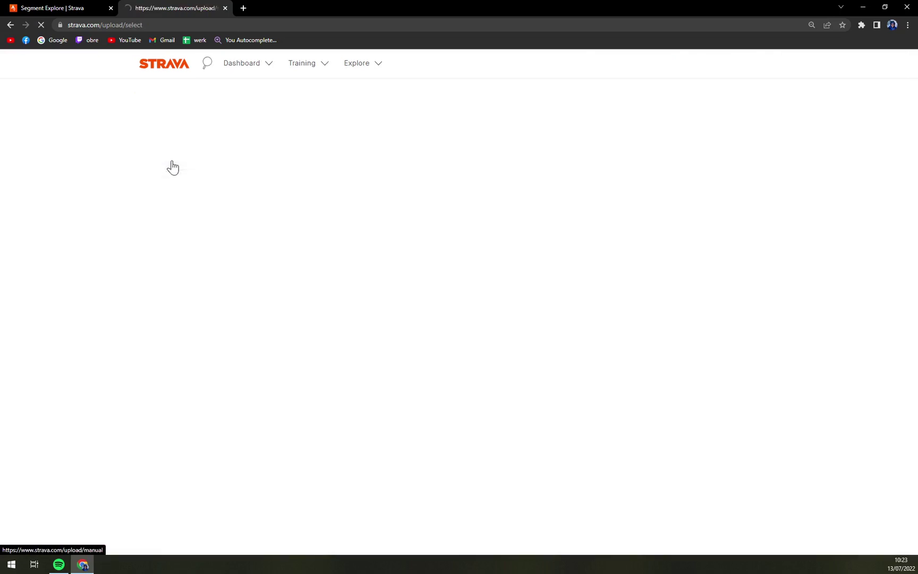
left_click(172, 162)
left_click(164, 184)
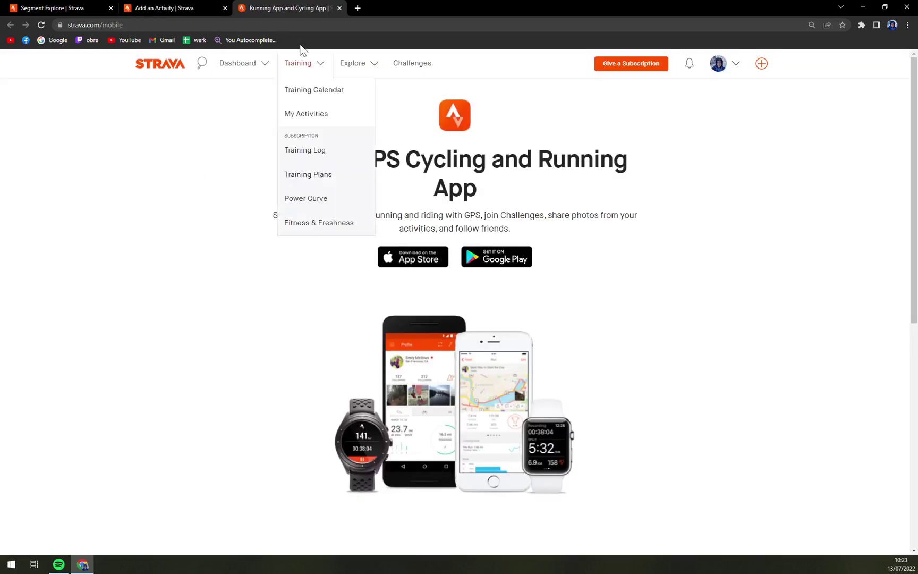
left_click(338, 8)
left_click(175, 158)
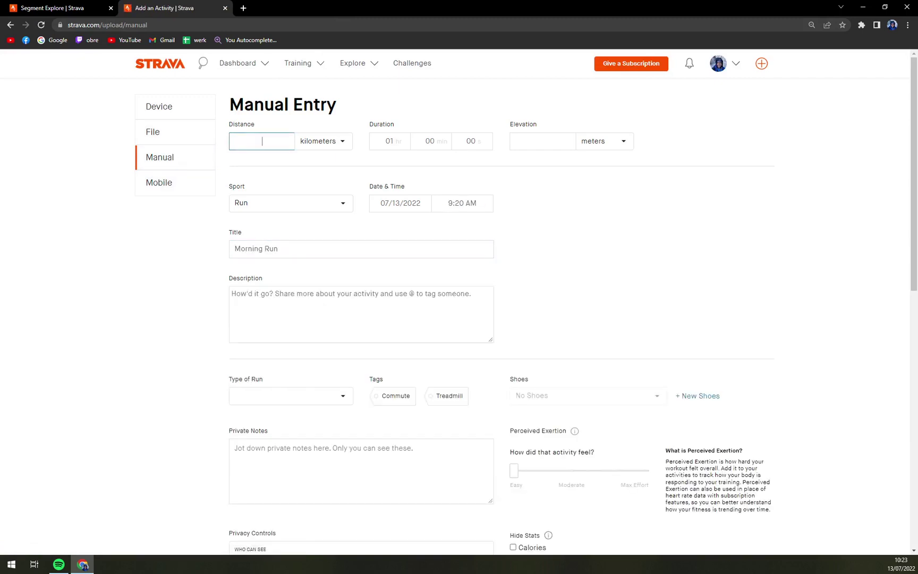
Enter a distance of 20 kilometers and a duration of 2 hours
left_click(322, 143)
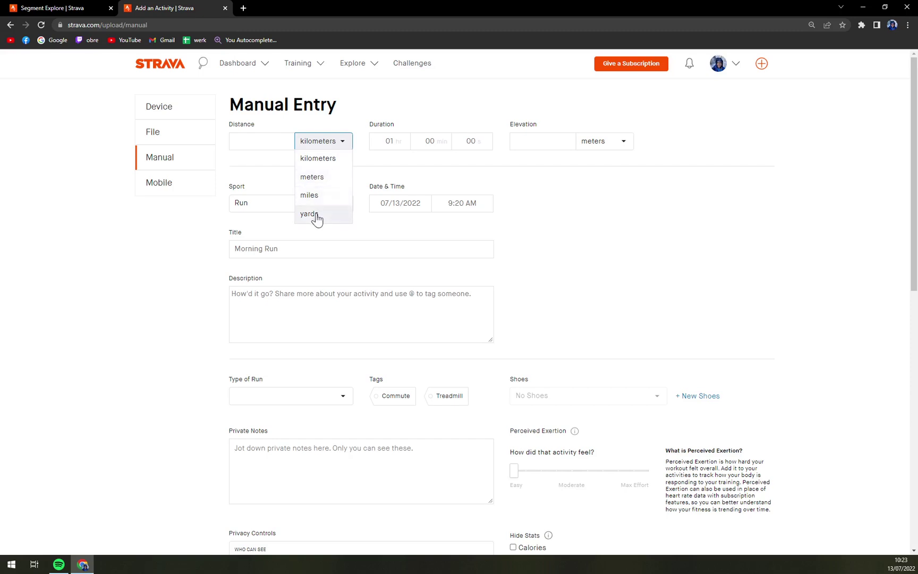
left_click(262, 140)
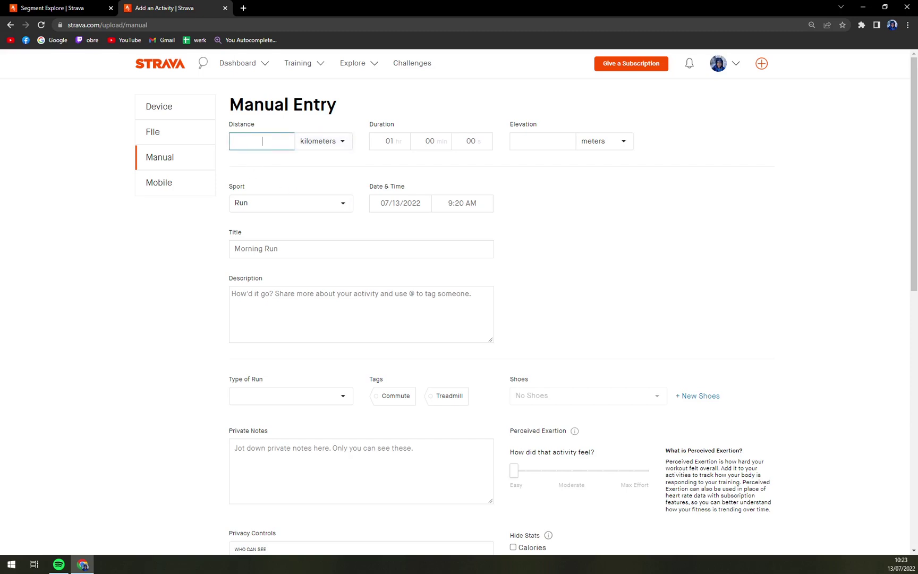
type("20")
left_click(390, 141)
type("1")
key("BackSpace")
Set the elevation to 400 meters
left_click(591, 142)
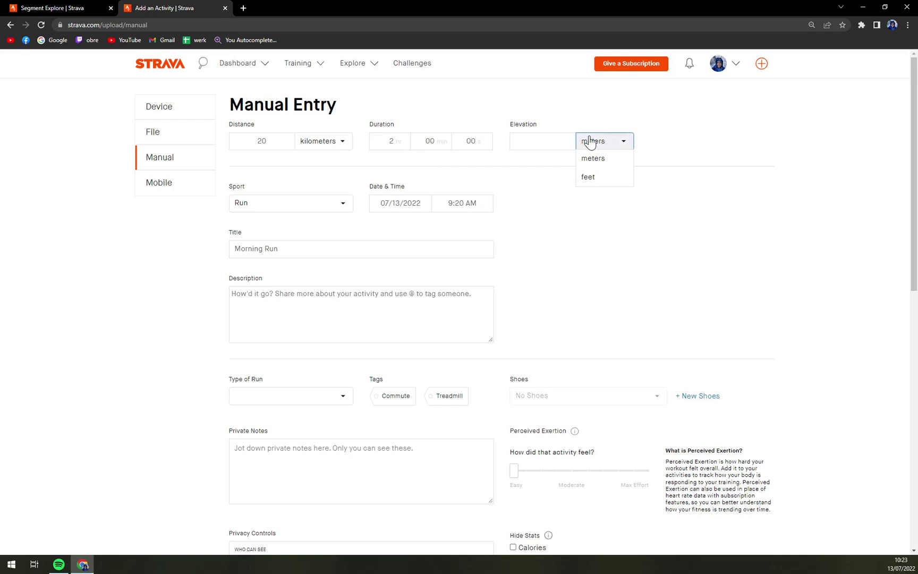
left_click(593, 159)
left_click(541, 141)
type("4")
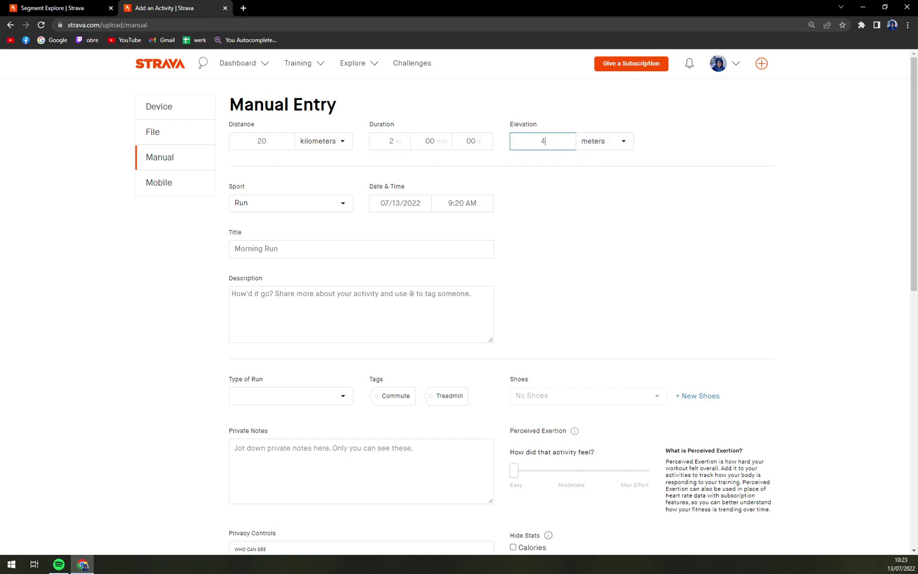
type("00")
left_click(302, 209)
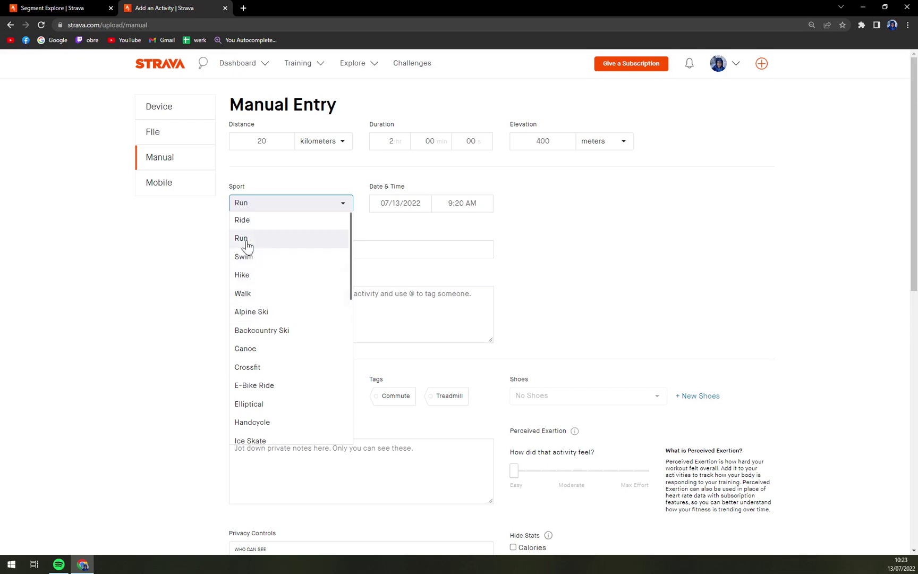
Make the sport Ride and give the Morning Ride the description 'Kinda ook'
left_click(247, 221)
left_click(364, 249)
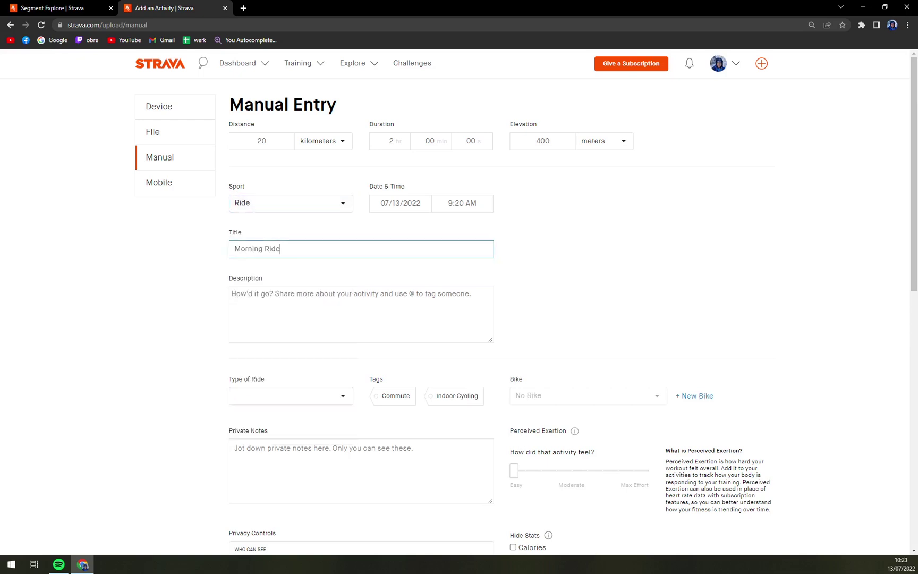
scroll(214, 277, "down", 1)
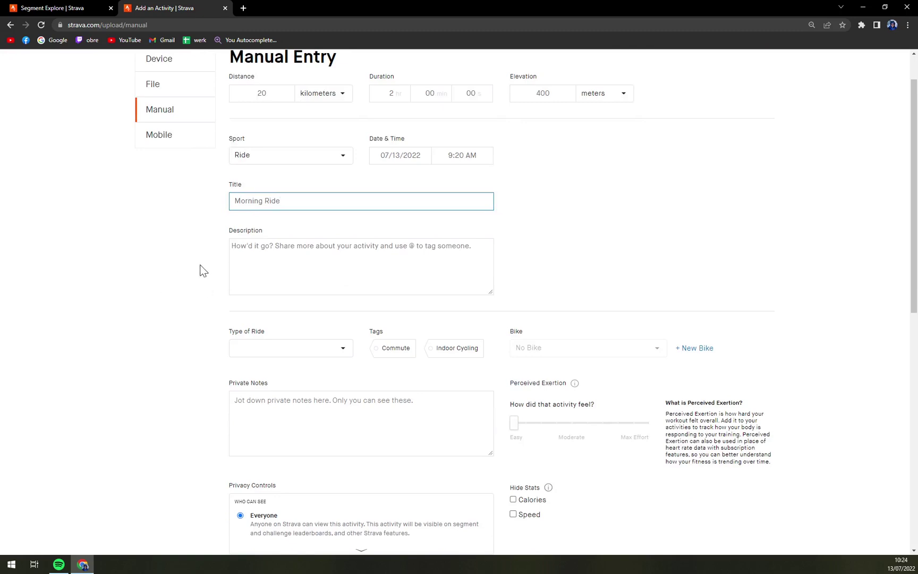
key("Tab")
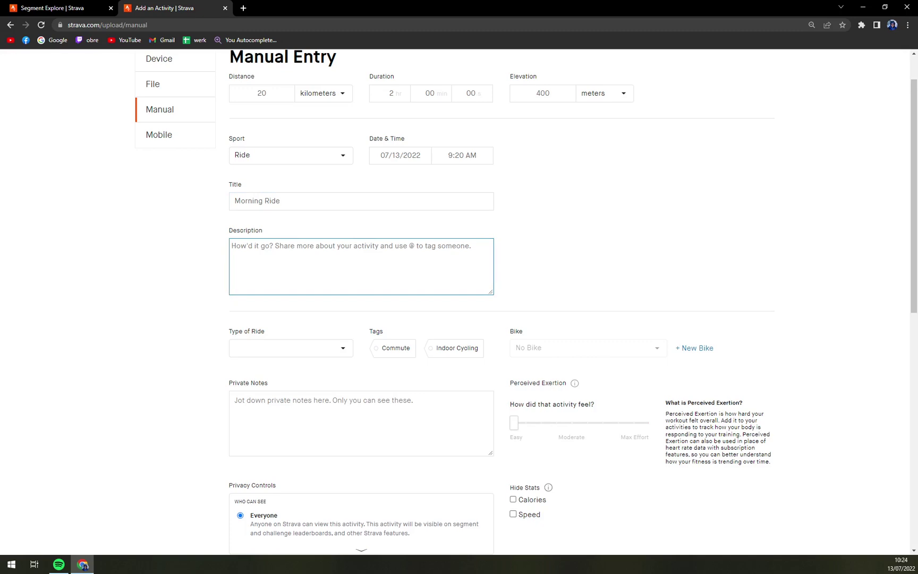
type("Kinda oik")
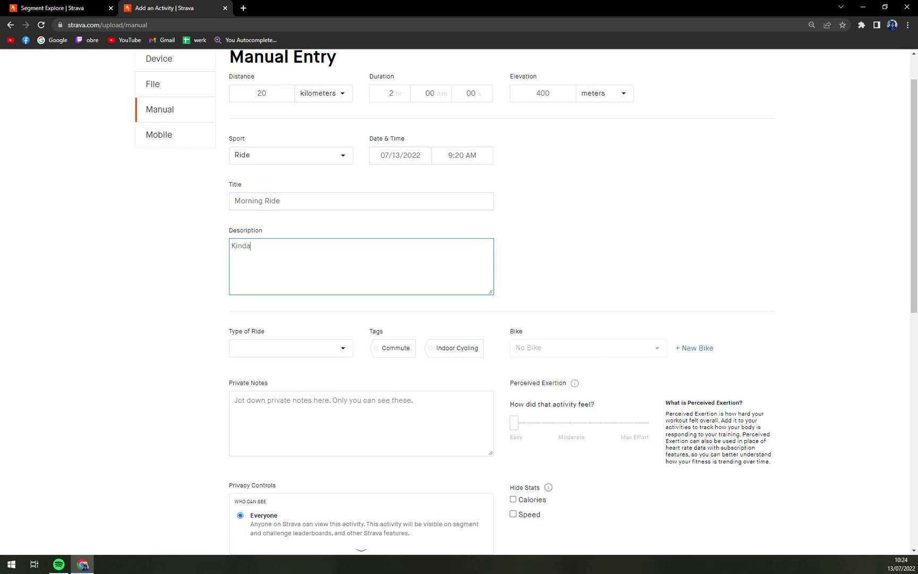
key("BackSpace")
key("BackSpace")
type("ok")
Set the type of ride to Workout and tag it as a commute
left_click(281, 350)
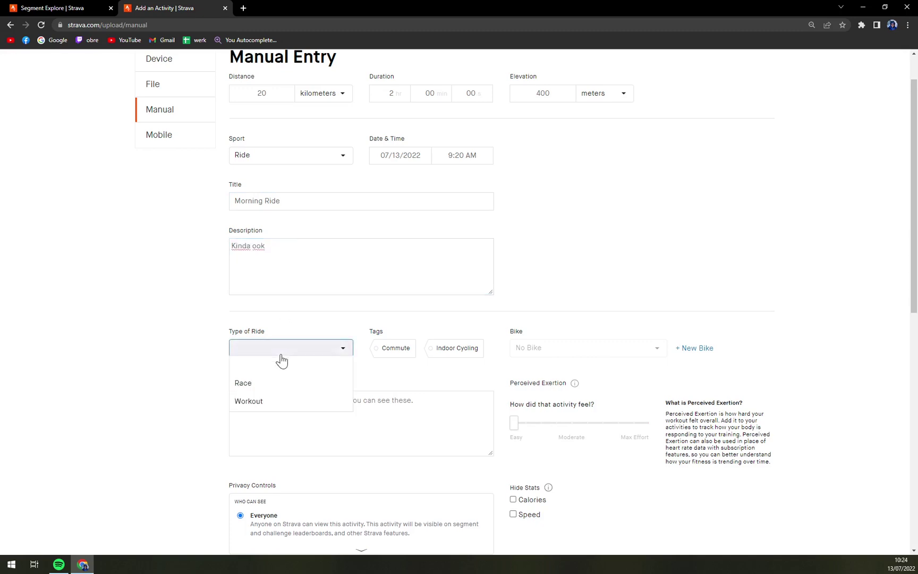
left_click(248, 401)
scroll(199, 373, "down", 2)
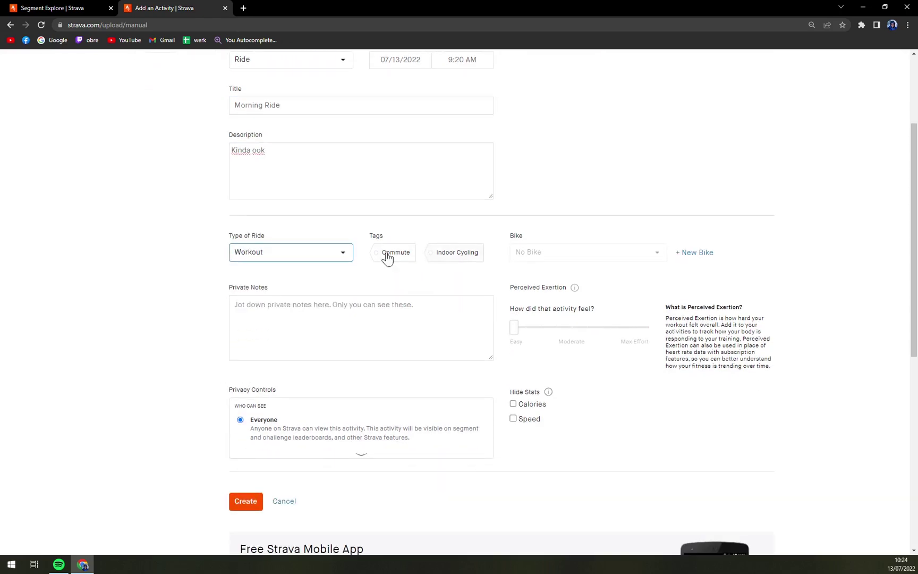
left_click(407, 255)
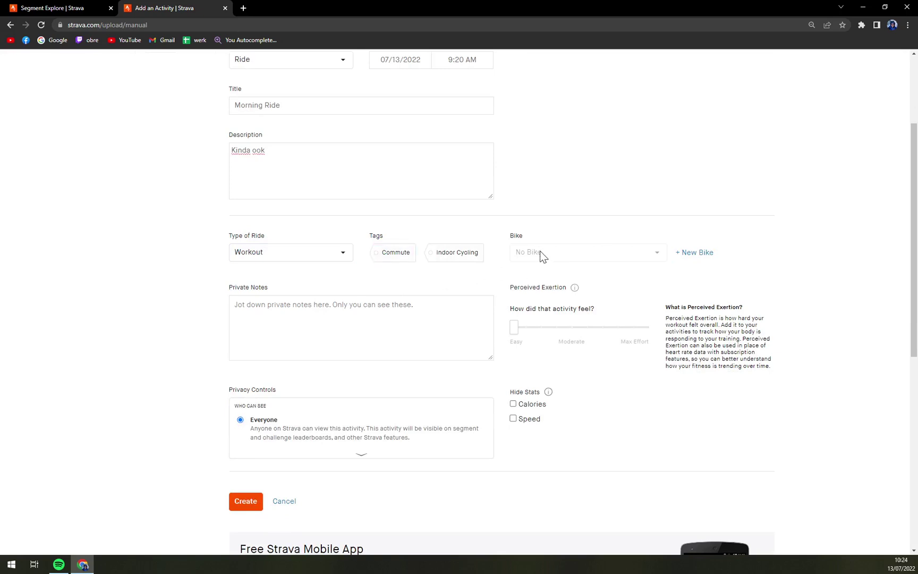
left_click(700, 257)
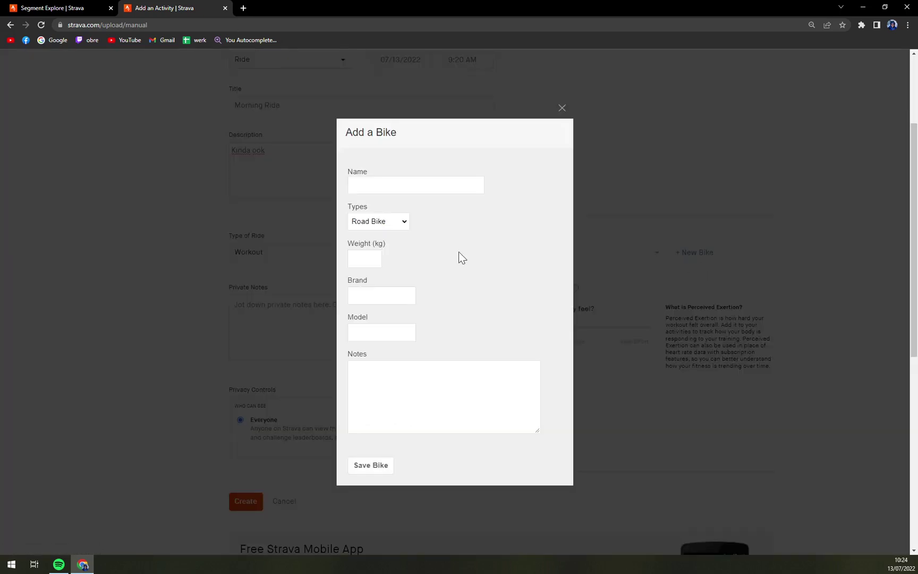
left_click(396, 221)
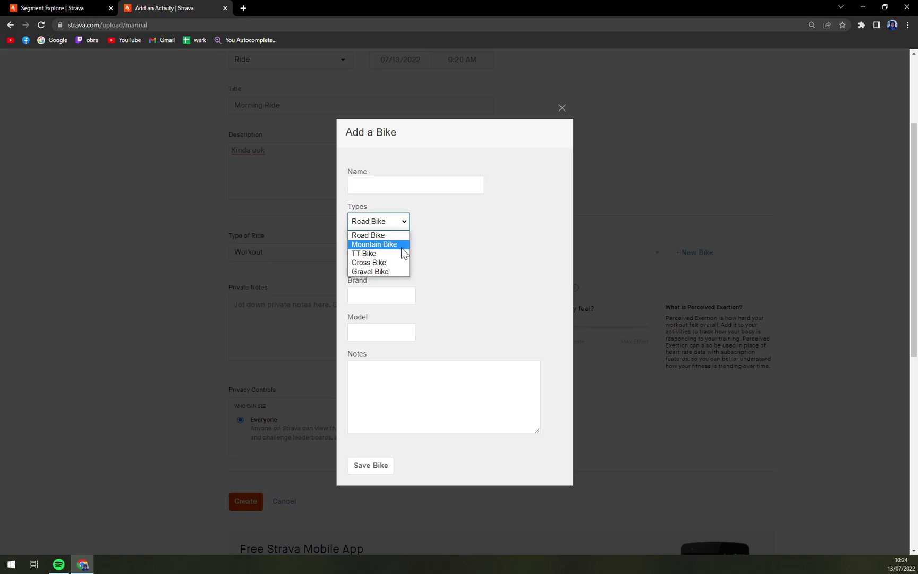
left_click(402, 245)
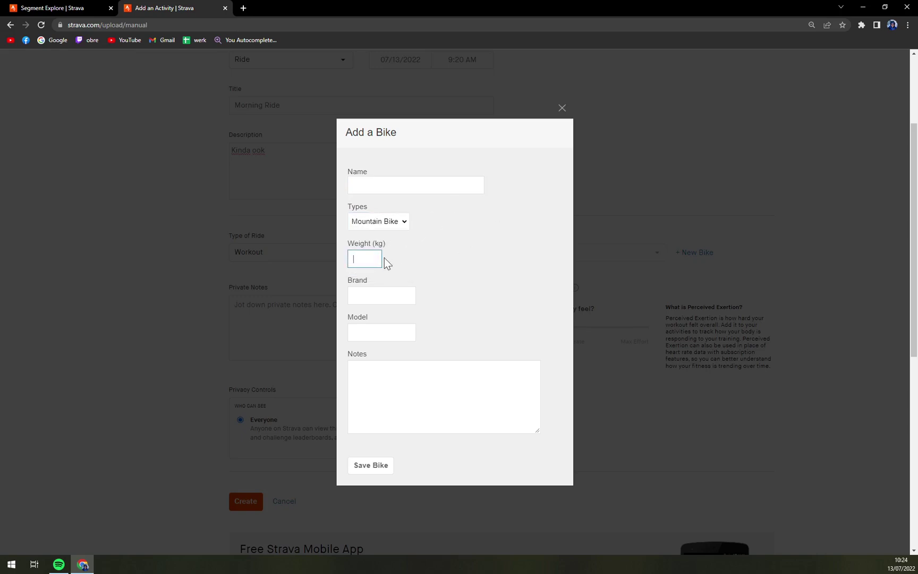
left_click(562, 108)
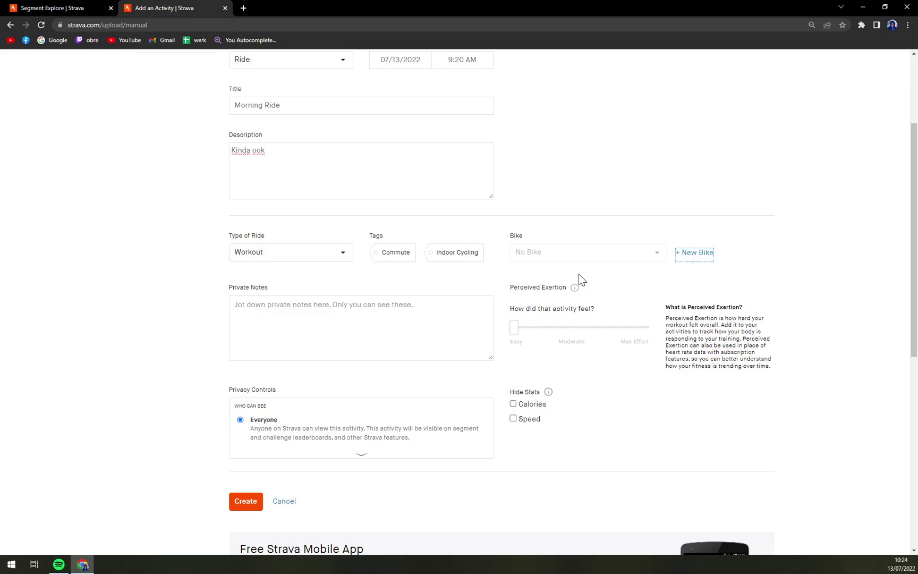
Leave calories visible and set the activity's privacy to Only You
left_click(534, 410)
left_click(535, 410)
scroll(590, 394, "up", 2)
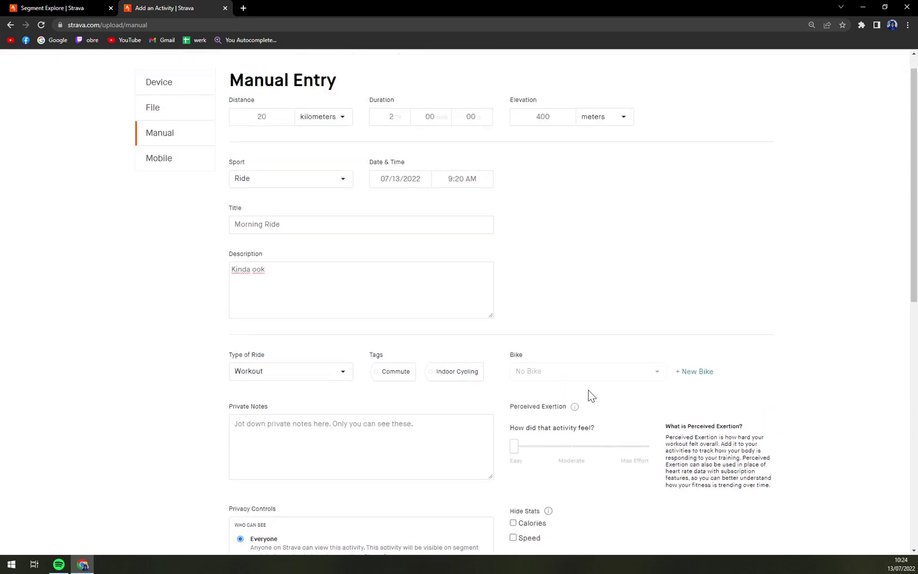
scroll(590, 394, "up", 1)
scroll(584, 395, "down", 3)
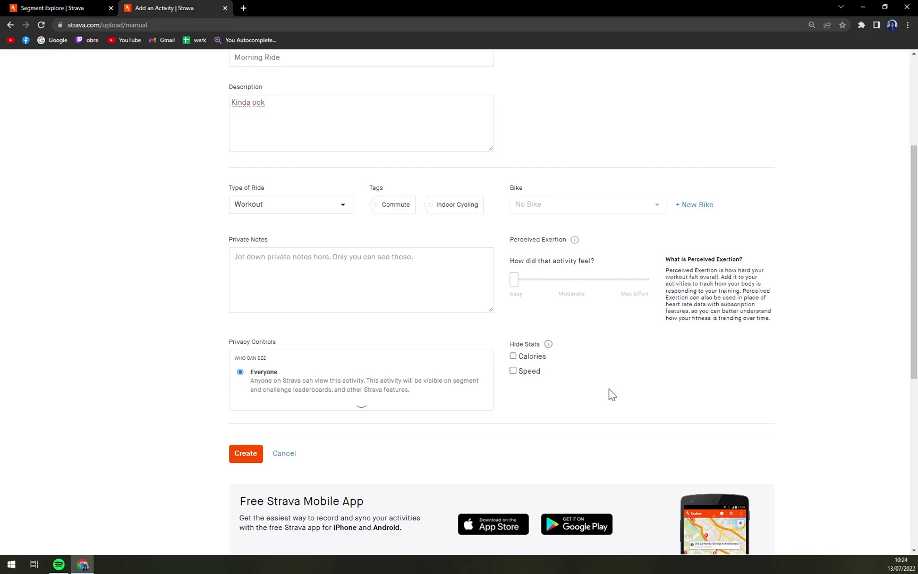
left_click(235, 257)
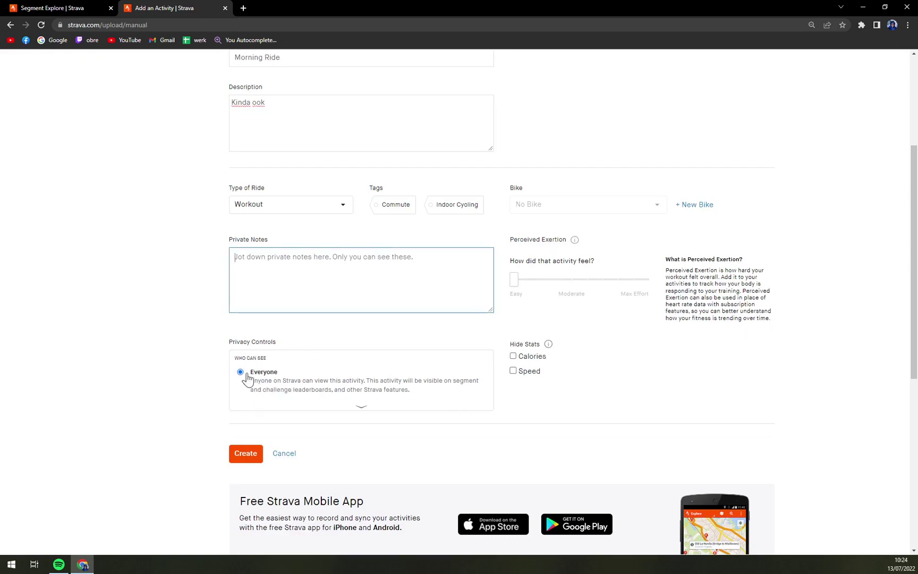
left_click(355, 407)
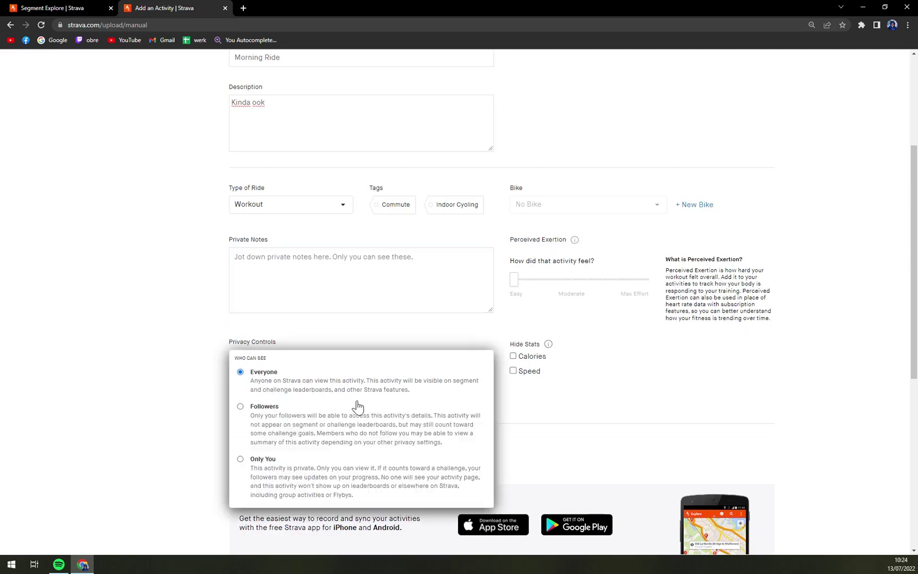
left_click(263, 461)
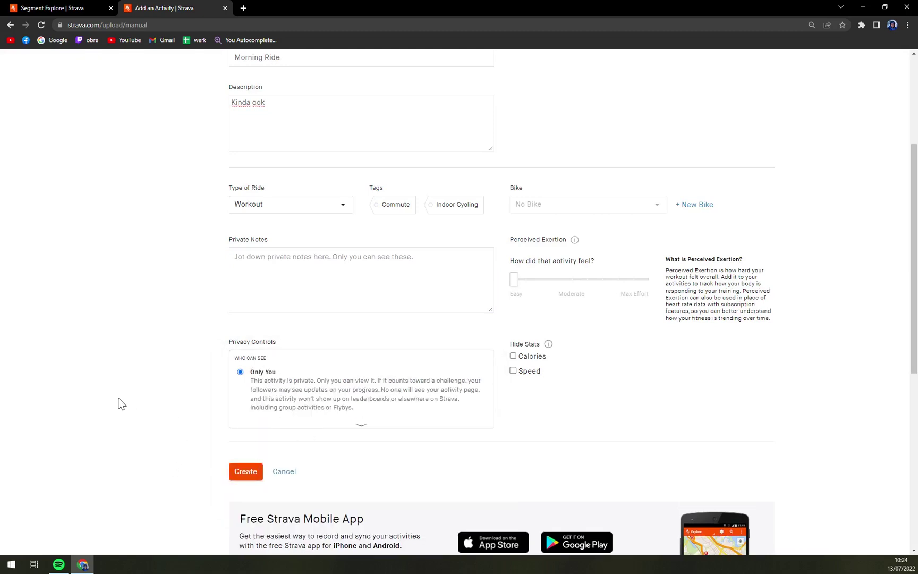
scroll(639, 383, "down", 2)
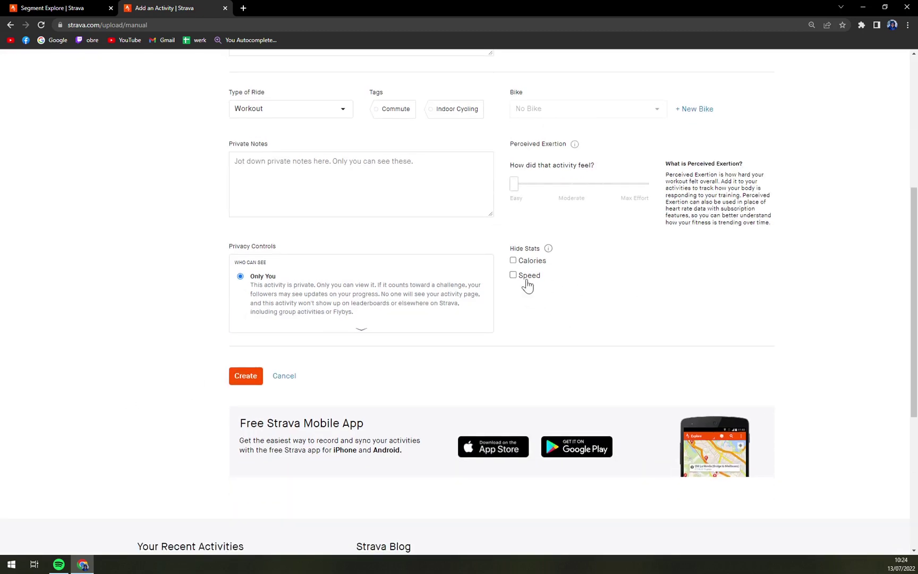
Create the activity and check its Morning Ride title
left_click(247, 376)
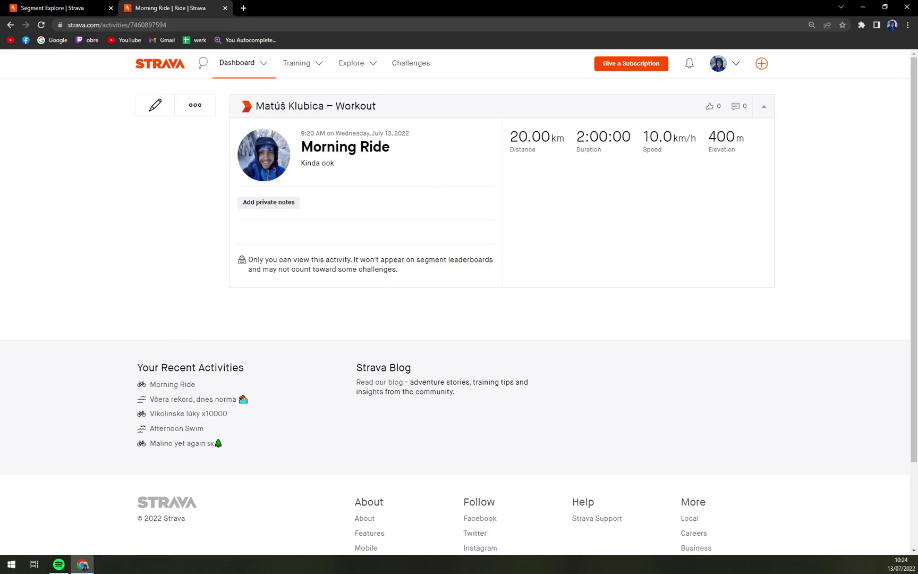
triple_click(323, 148)
left_click(342, 168)
Check the stats: 20.00 km distance, 2:00:00 duration and 10.0 km/h speed
double_click(537, 137)
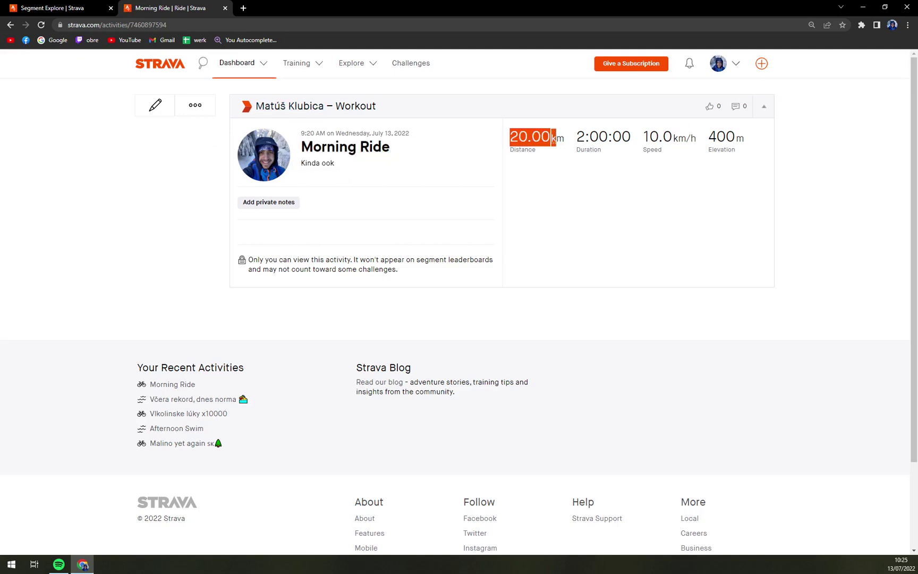
left_click(552, 139)
double_click(537, 137)
left_click_drag(584, 137, 633, 139)
left_click(634, 154)
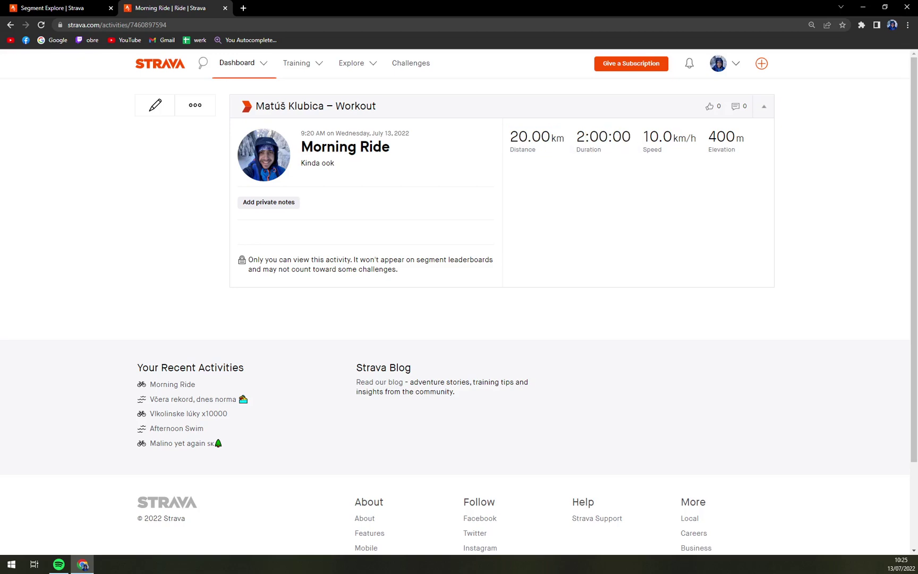
double_click(659, 137)
left_click(696, 168)
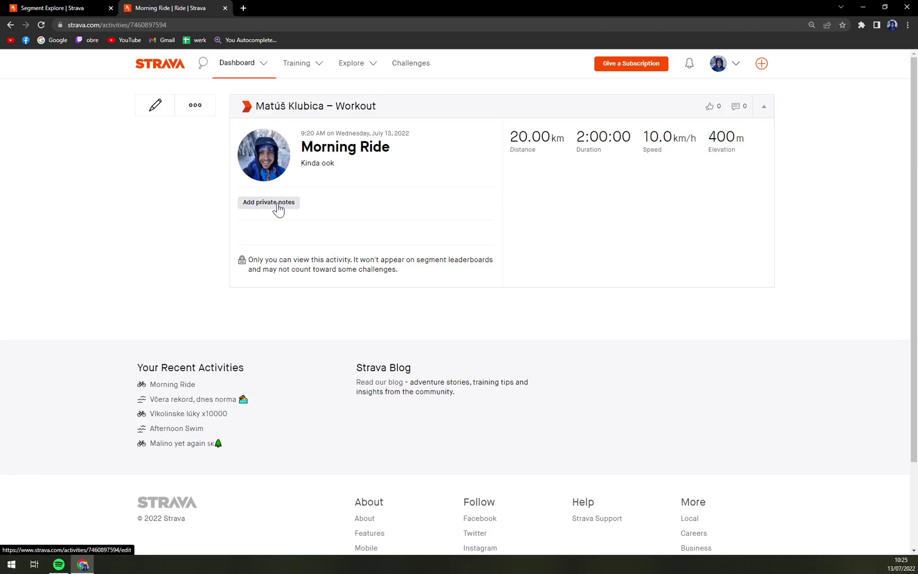
mouse_move(195, 107)
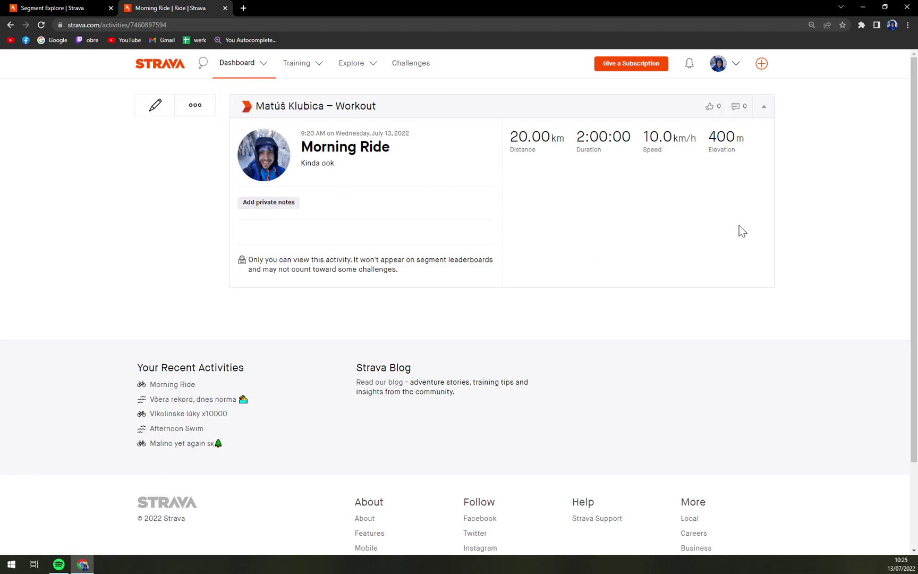
Visit the athlete profile, return to the Morning Ride page, and open the Training menu
left_click(259, 171)
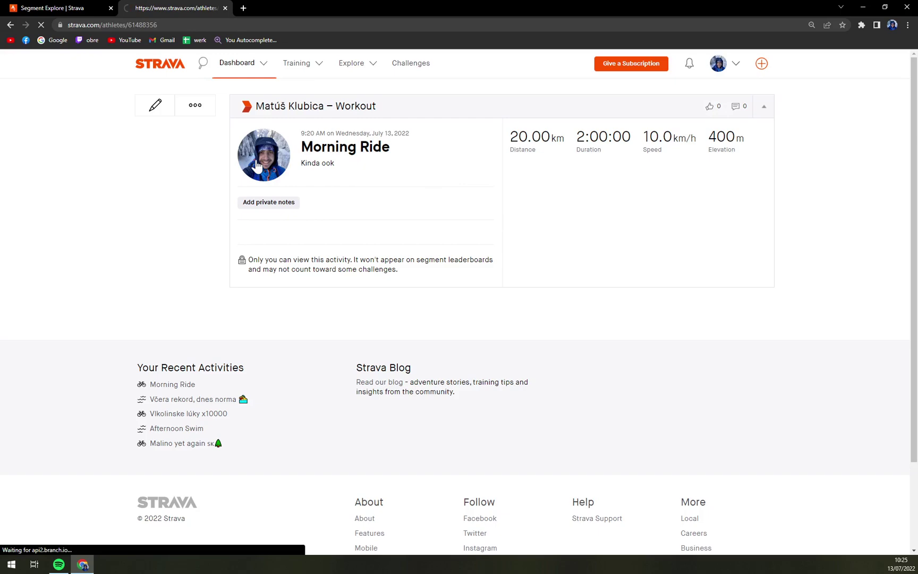
scroll(195, 203, "down", 15)
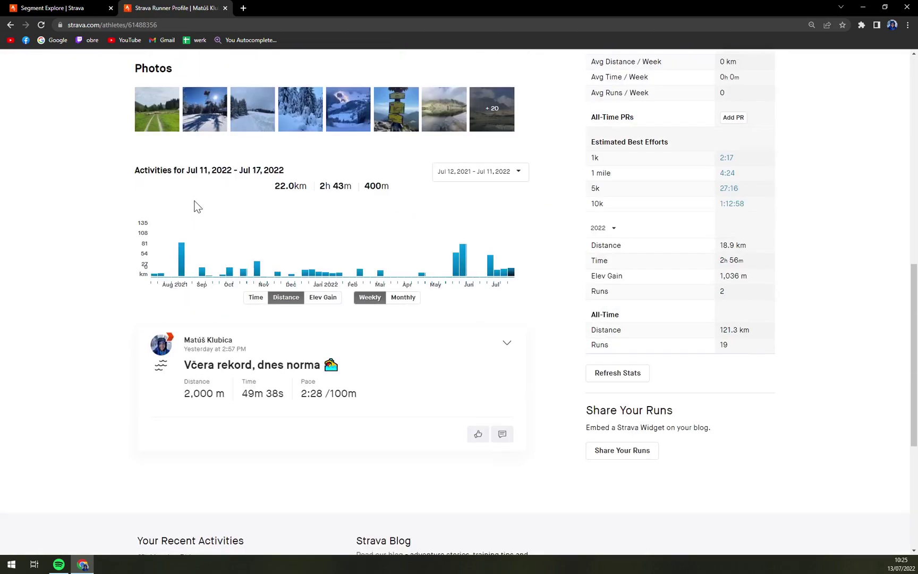
scroll(207, 205, "up", 1)
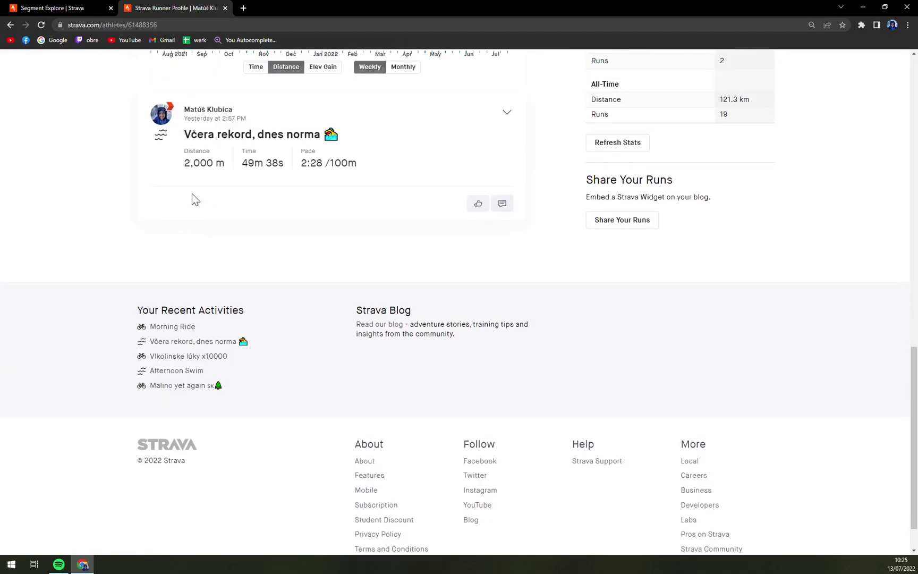
left_click(10, 25)
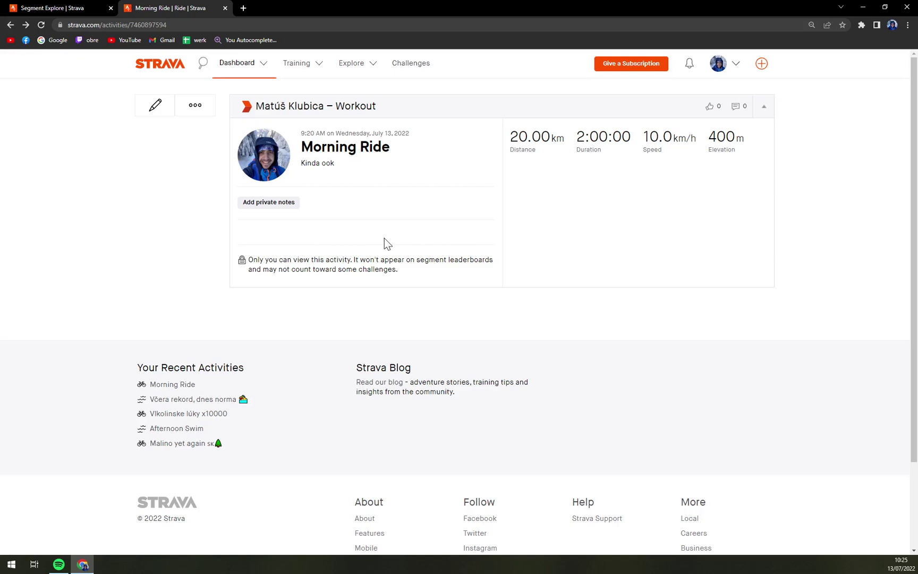
left_click(301, 65)
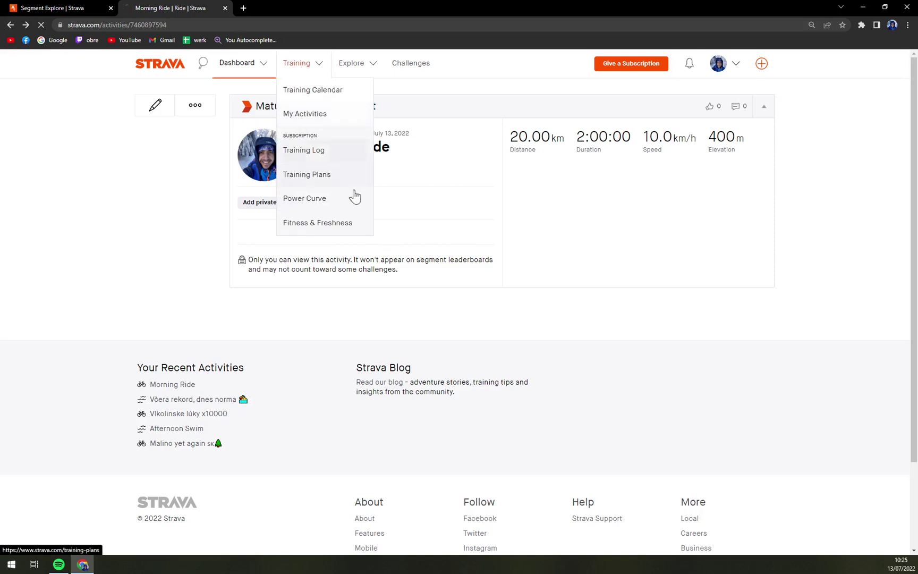